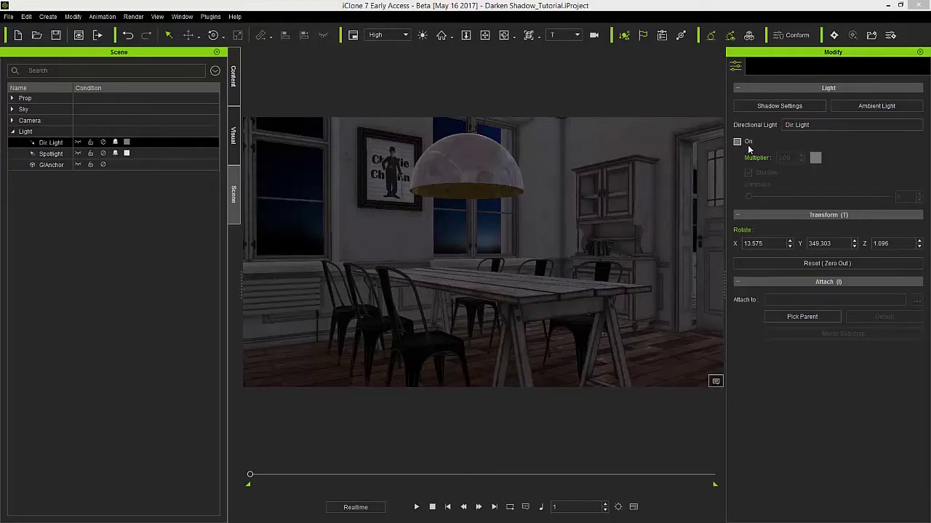
- In the Visual settings, switch off Activate IBL and Fog on, darkening the dining room
left_click(232, 148)
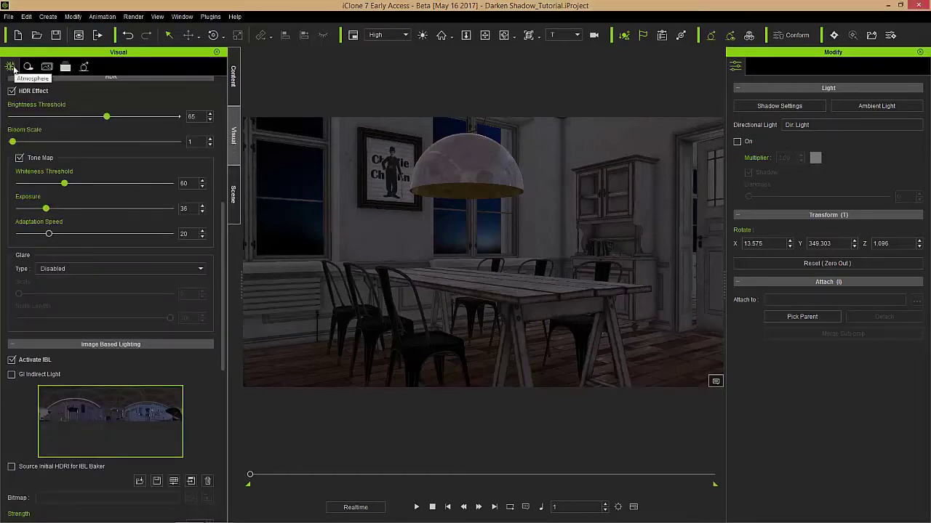
left_click_drag(225, 231, 224, 91)
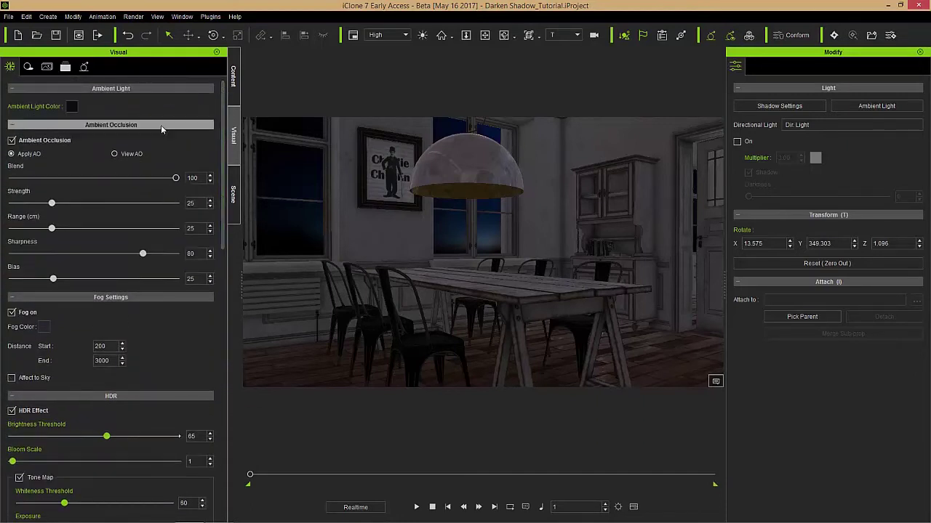
left_click_drag(223, 184, 223, 378)
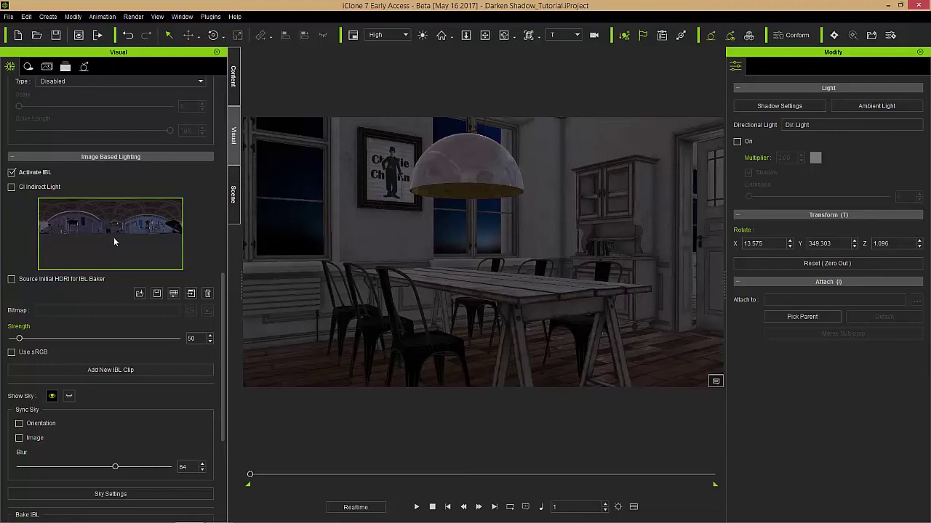
left_click(12, 173)
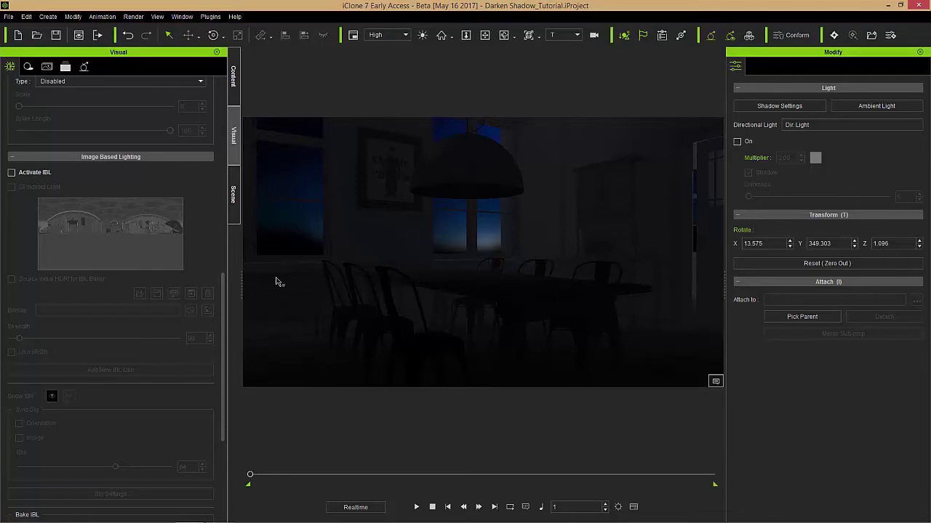
left_click_drag(222, 309, 223, 136)
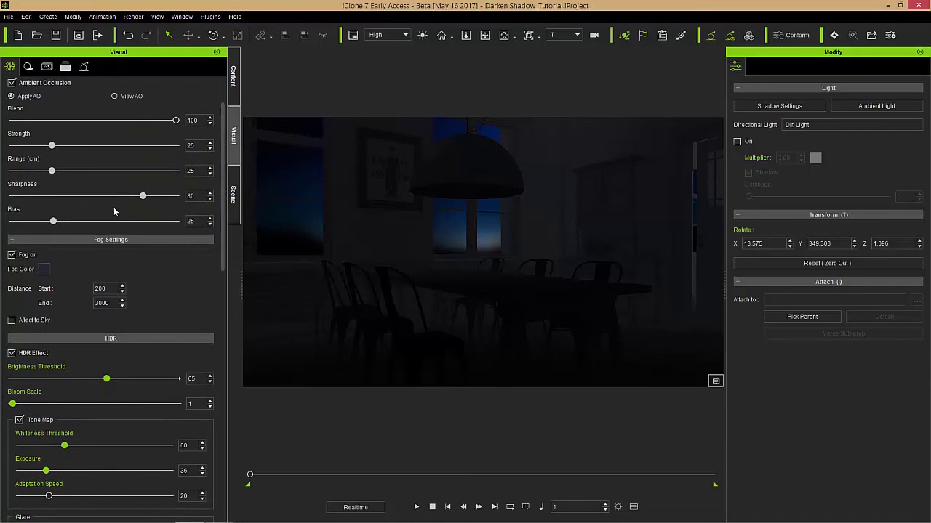
left_click(12, 255)
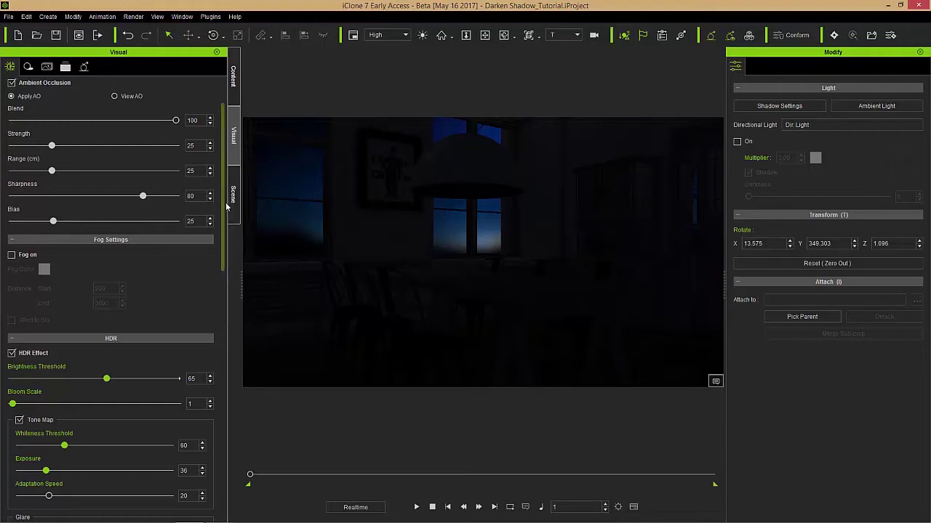
- Set the Ambient Light Color to pure black (#000000) so only the blue windows show
scroll(224, 203, "up", 2)
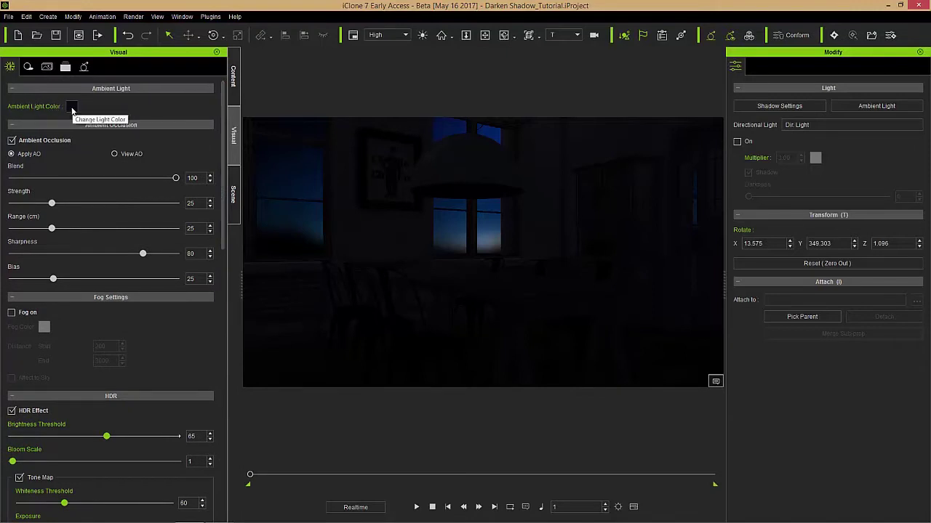
left_click(72, 106)
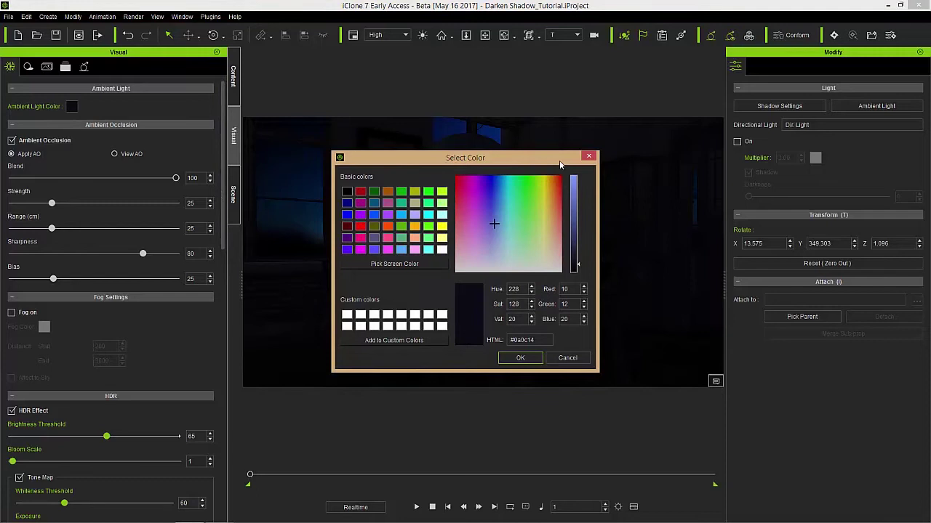
left_click_drag(560, 165, 843, 95)
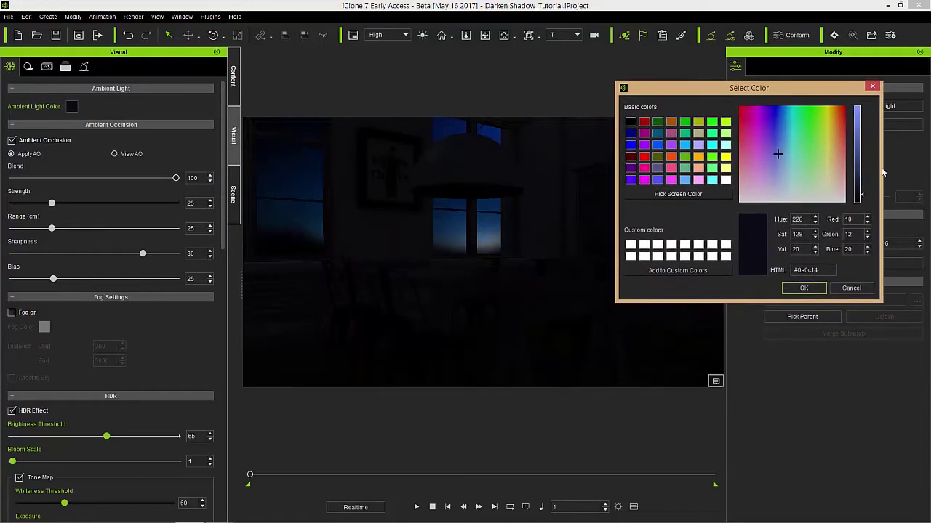
left_click_drag(860, 187, 860, 223)
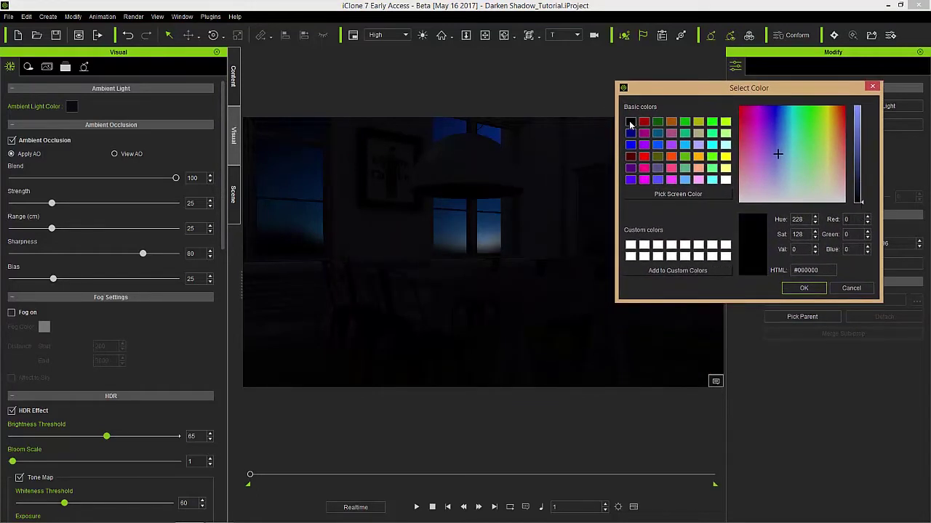
left_click(630, 123)
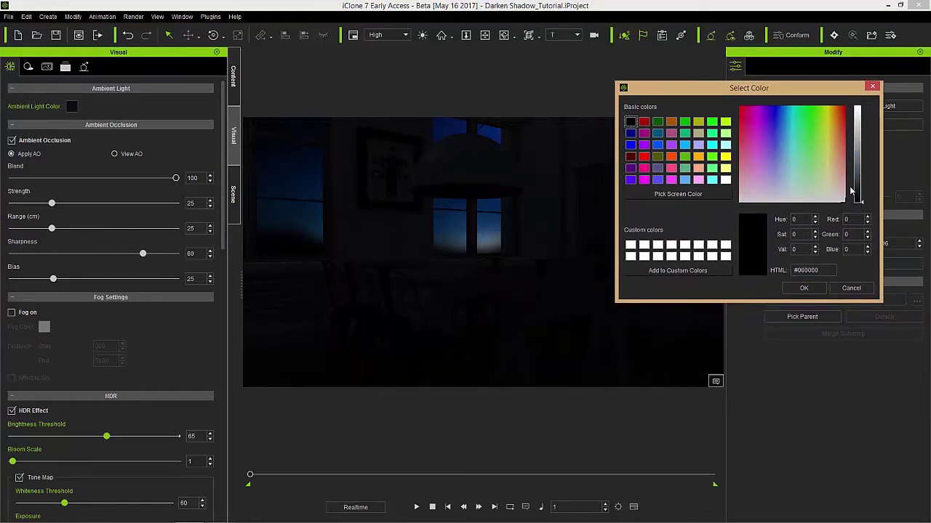
left_click(801, 288)
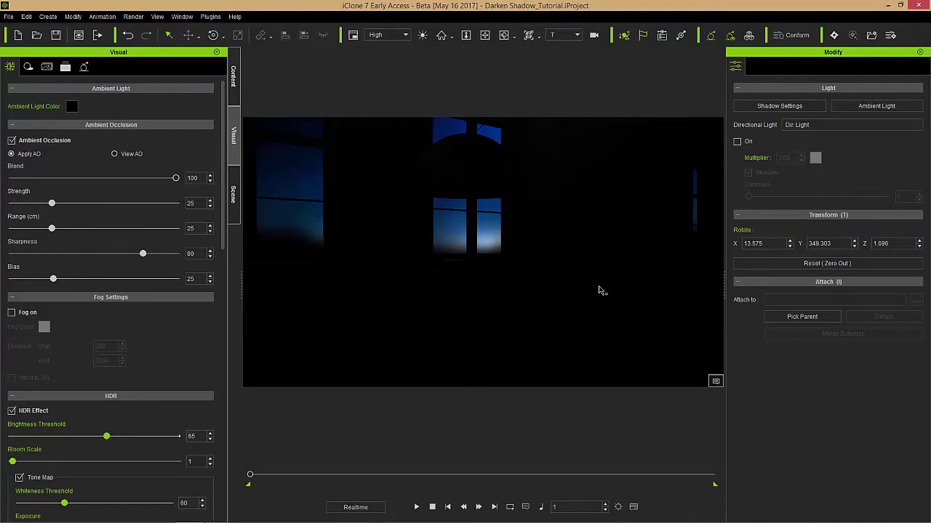
- Undo the last change, re-enable Fog and Image Based Lighting, and show the Shadow settings
key("ctrl+z")
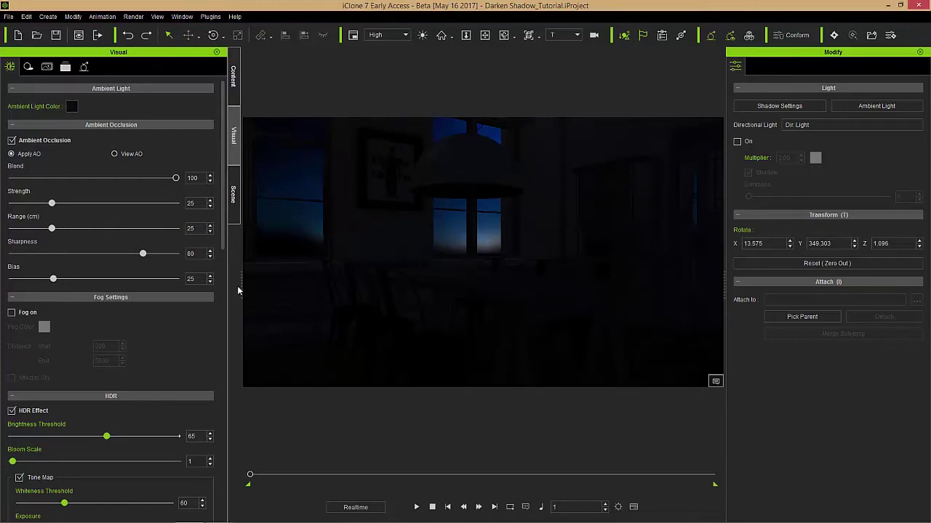
left_click(12, 313)
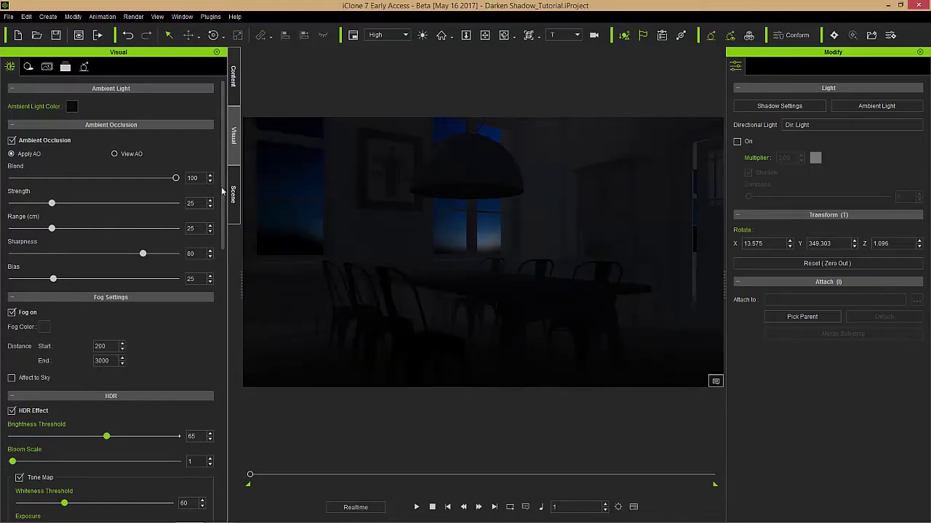
left_click_drag(224, 190, 211, 340)
left_click(12, 263)
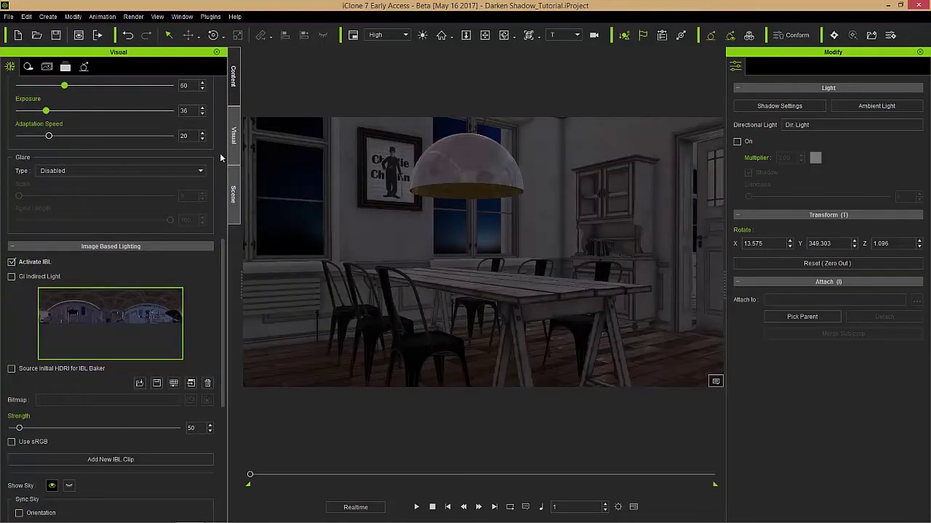
left_click(29, 67)
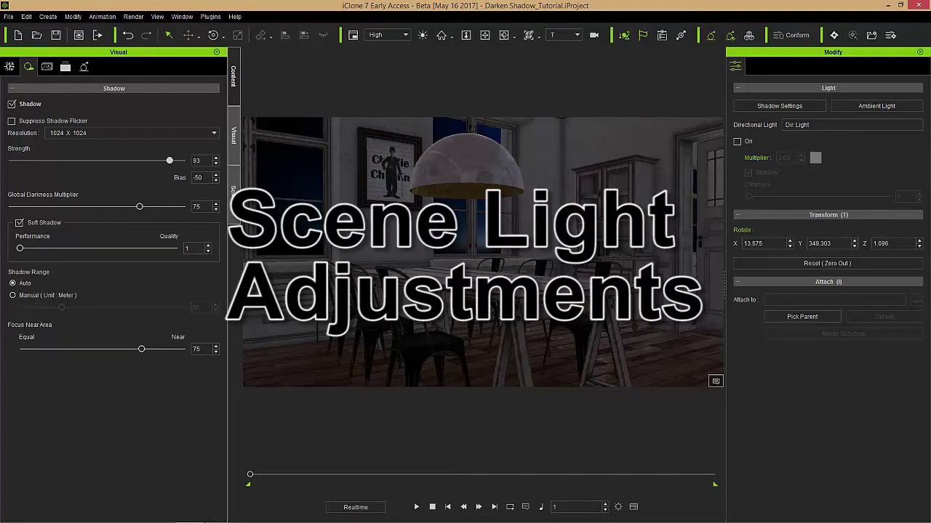
- Turn on the directional light and rotate it to X 305.664 so sunlight crosses the floor
key("F5")
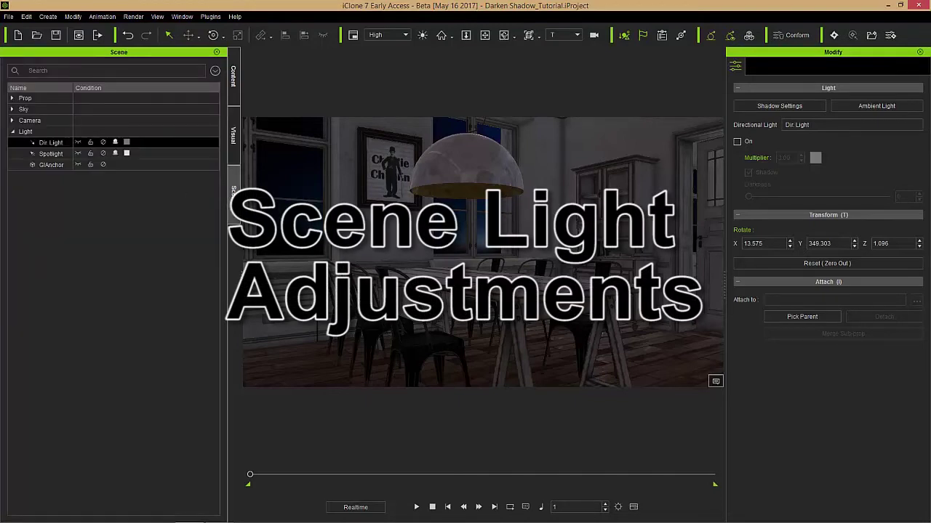
left_click(102, 142)
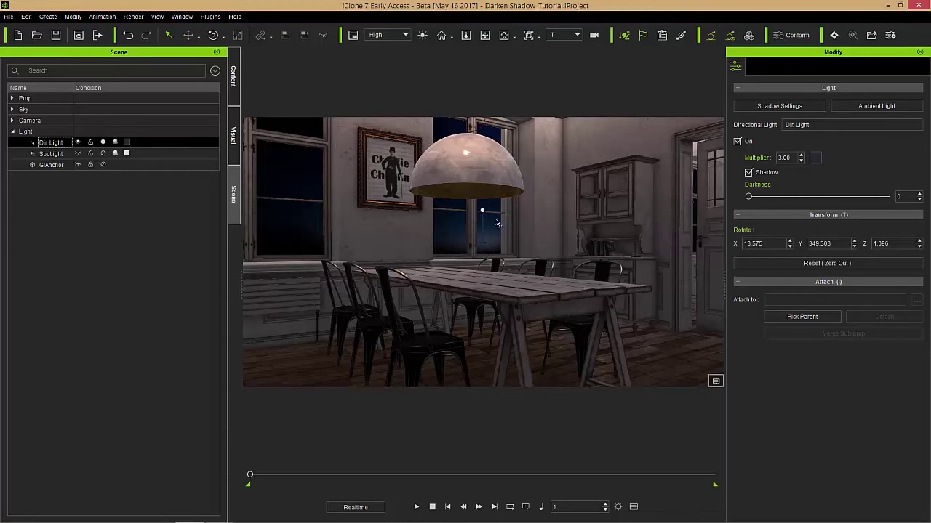
left_click(482, 211)
mouse_move(500, 233)
left_mouse_down()
mouse_move(507, 257)
mouse_move(494, 210)
mouse_move(504, 246)
mouse_move(506, 232)
left_mouse_up()
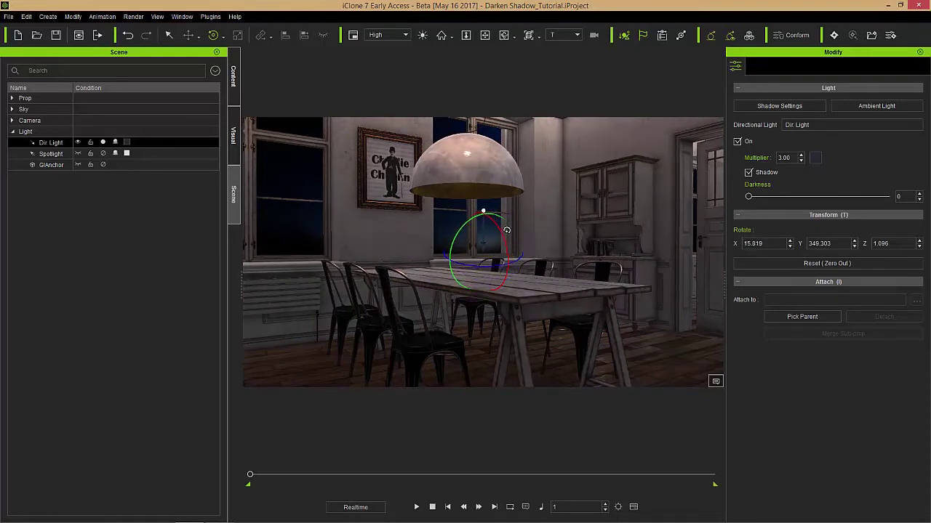
left_click_drag(506, 226, 508, 198)
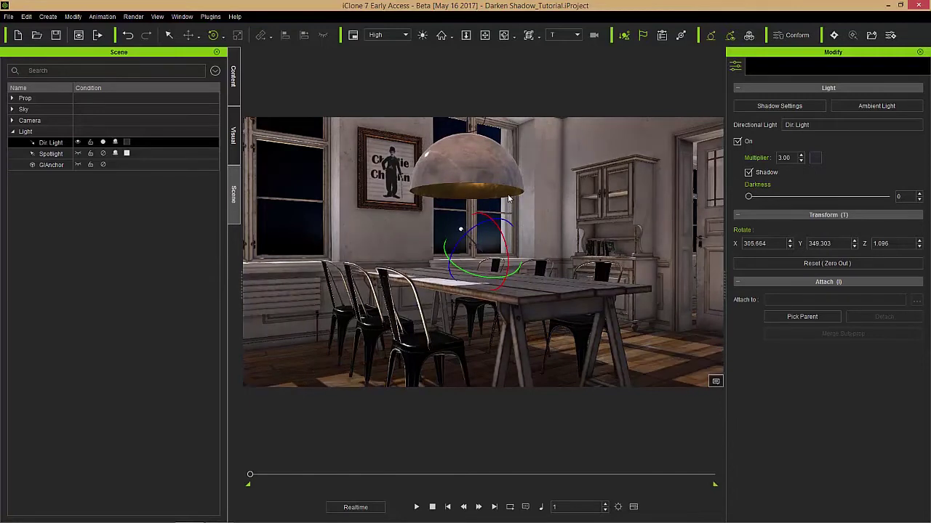
key("q")
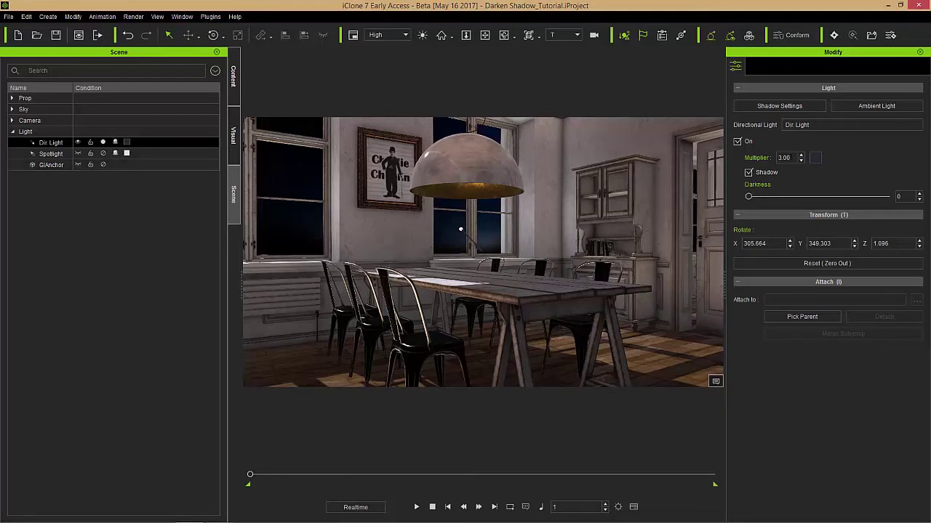
- Try directional light multipliers of 1 and 5, then settle on 1.20 for a dusk look
double_click(784, 158)
type("1")
key("Return")
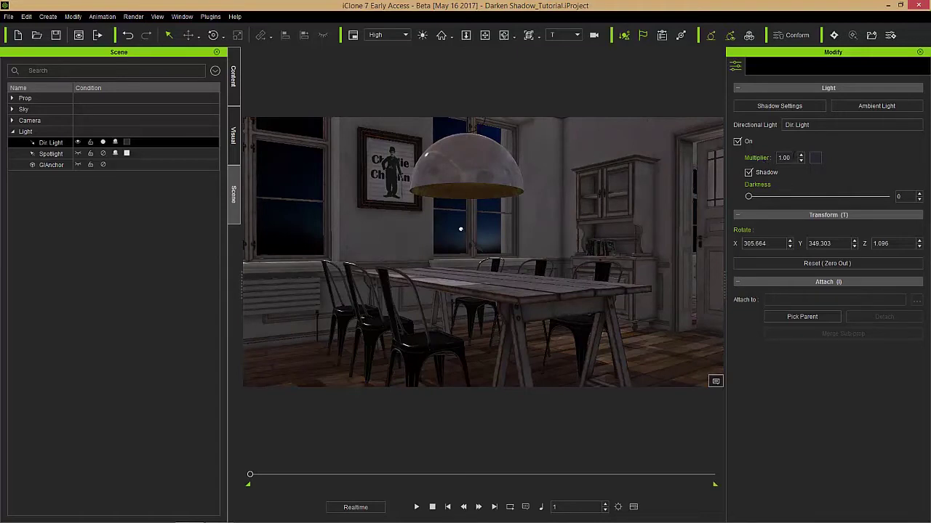
double_click(784, 158)
type("5")
key("Return")
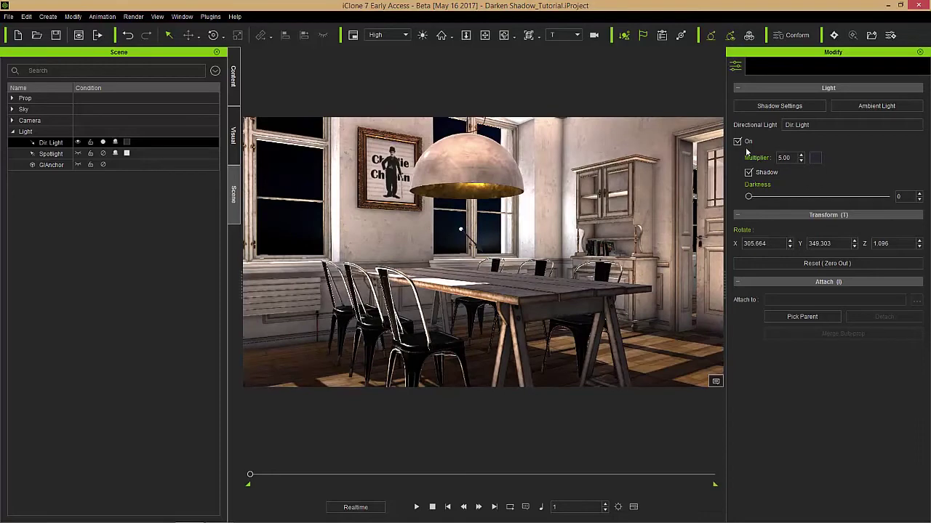
double_click(784, 158)
type("1")
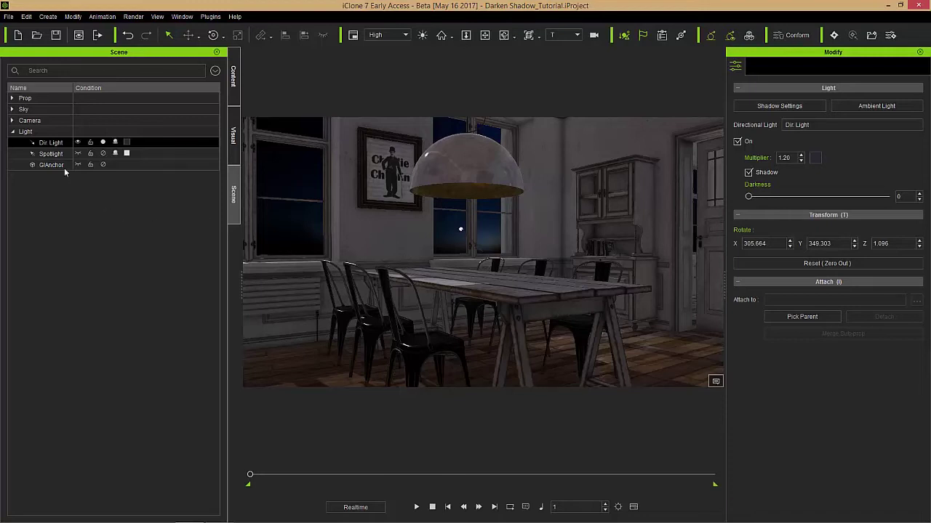
- Set global shadow Strength to 95 and the directional light's shadow Darkness to 35
left_click(233, 134)
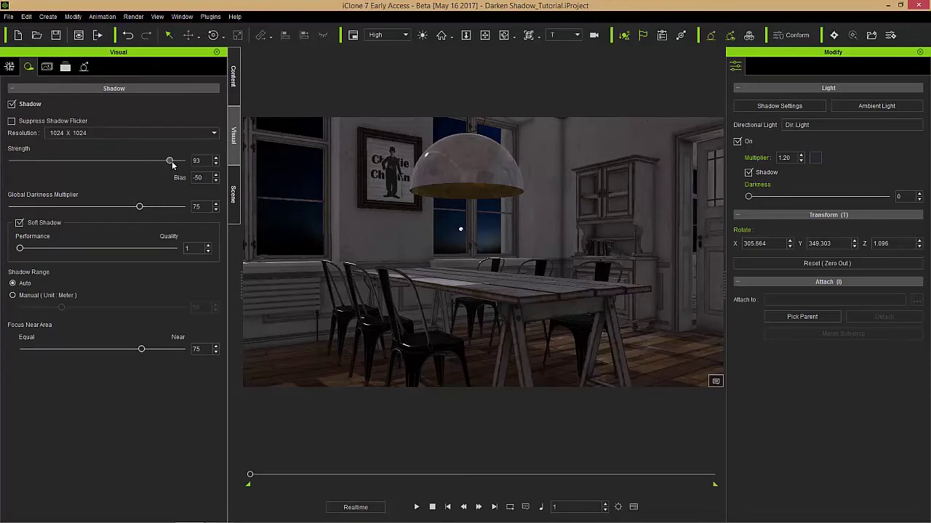
mouse_move(171, 161)
left_mouse_down()
mouse_move(183, 160)
mouse_move(31, 163)
mouse_move(194, 177)
mouse_move(173, 176)
left_mouse_up()
left_click_drag(750, 197, 797, 204)
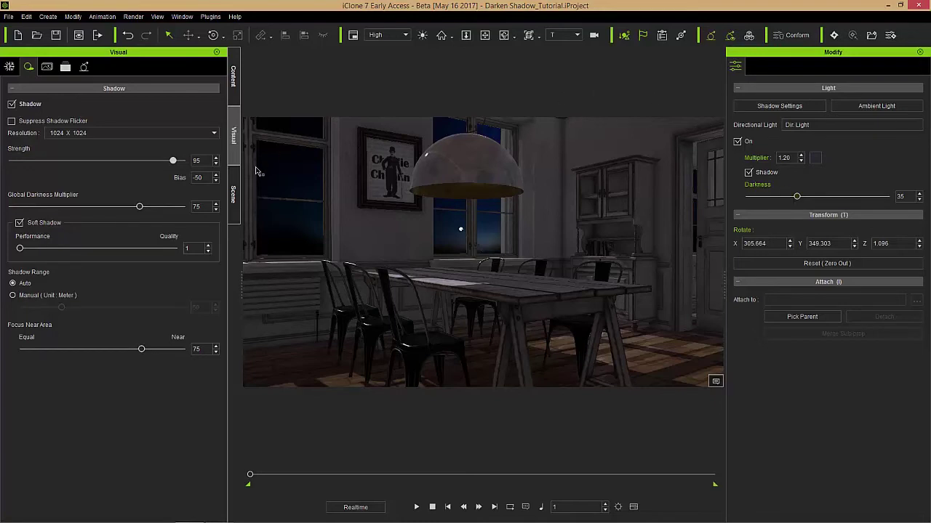
- Hide the directional light's gizmo, then select the Spotlight and turn it on
left_click(234, 195)
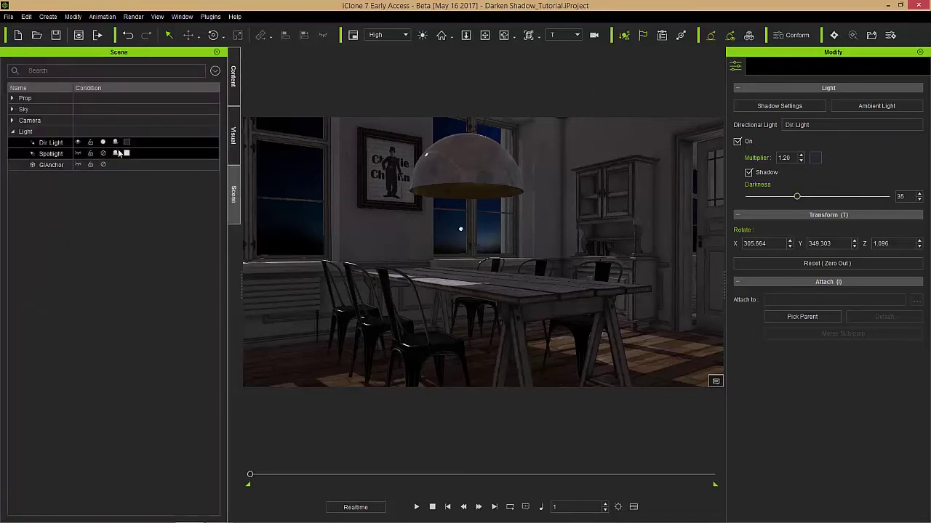
left_click(78, 143)
left_click(78, 154)
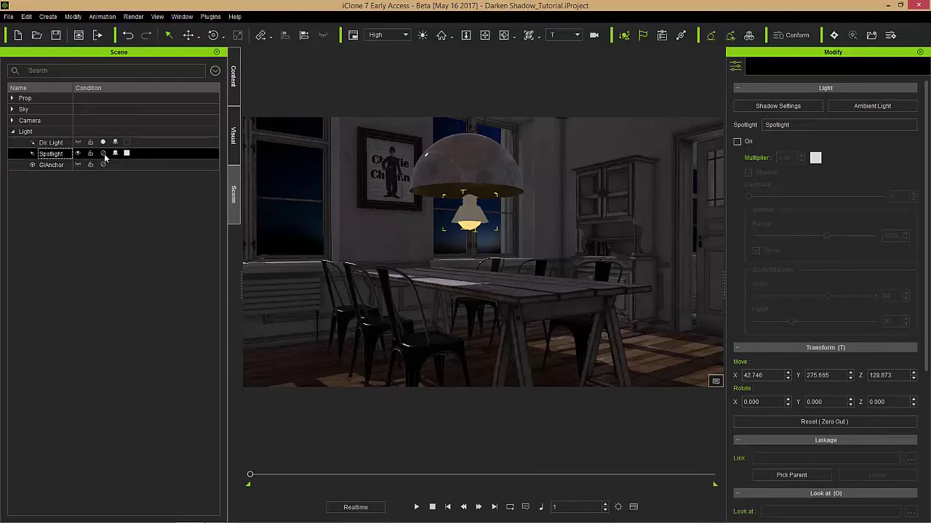
left_click(102, 154)
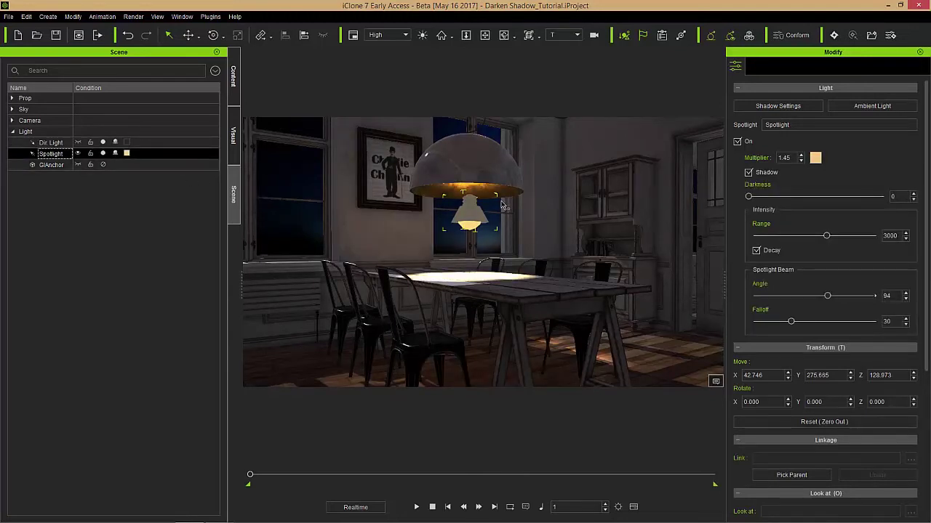
- Raise the spotlight into the pendant lamp (Move Z 165.246), undoing a trial rotation
key("w")
left_click_drag(470, 165, 469, 118)
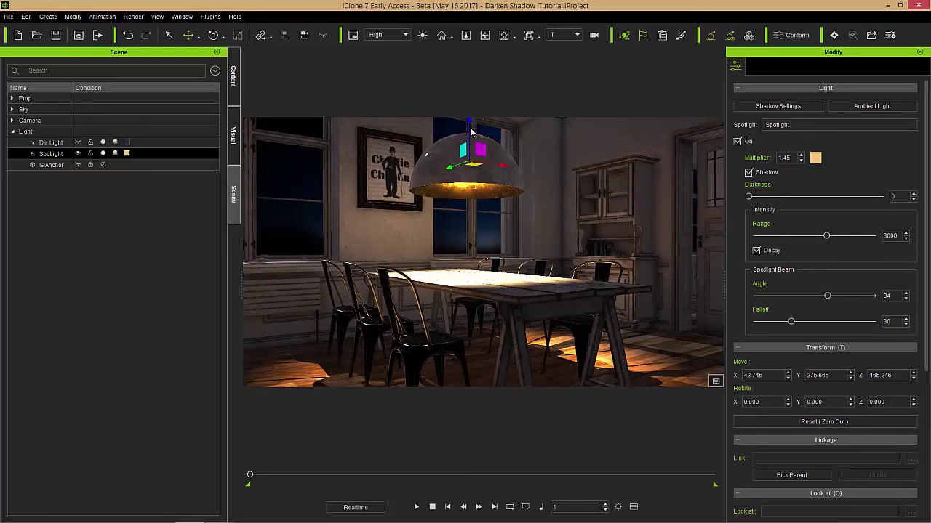
key("e")
left_click_drag(440, 138, 442, 149)
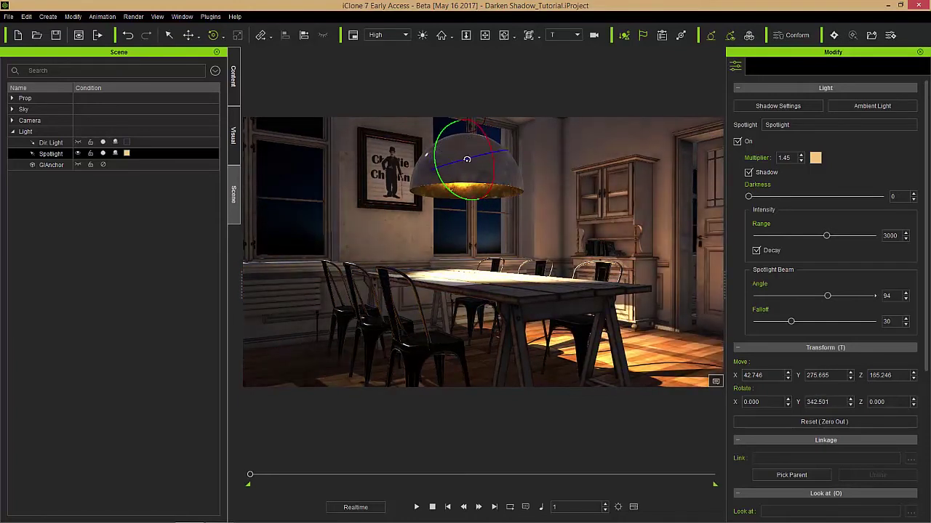
key("ctrl+z")
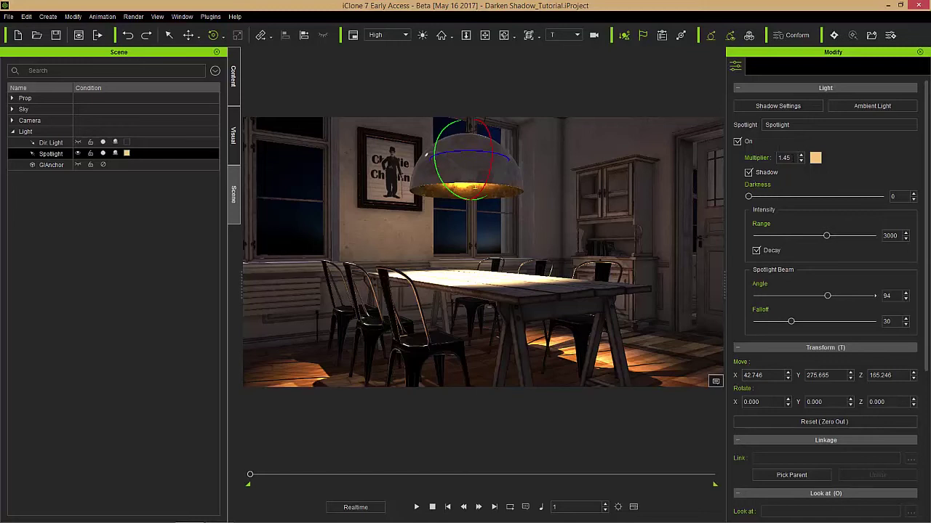
- Set the spotlight multiplier to 0.60 and its shadow Darkness to 35
double_click(783, 158)
type("0.6")
key("Return")
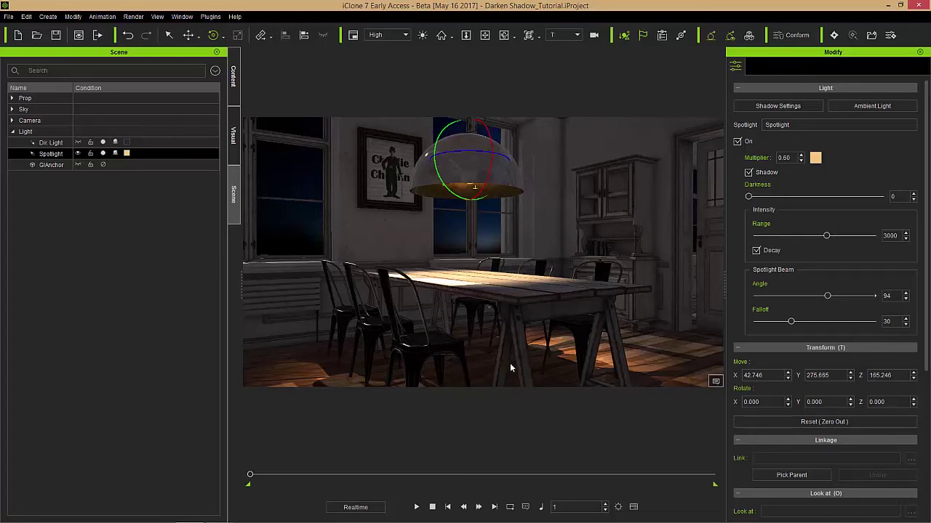
left_click_drag(748, 196, 785, 205)
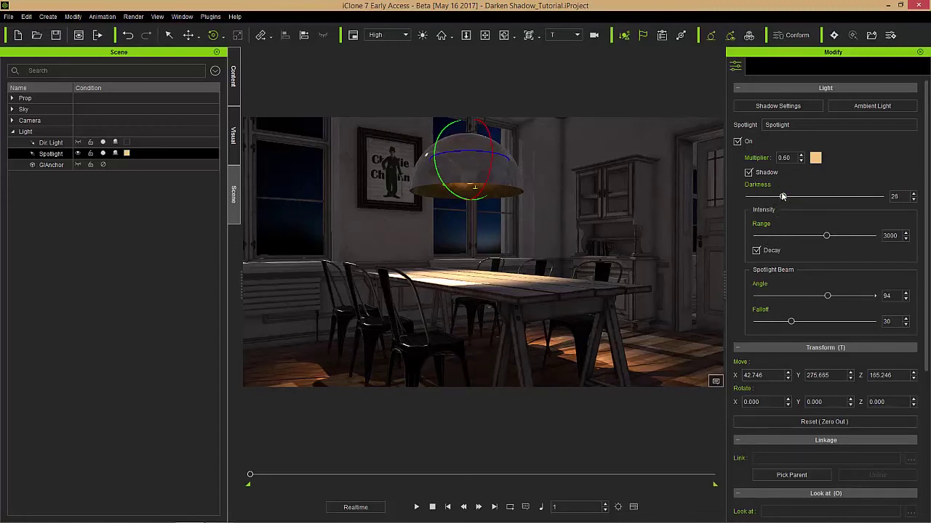
left_click_drag(783, 198, 796, 204)
- Change the spotlight multiplier to 1.40, then select the directional light
double_click(783, 158)
type("1.50")
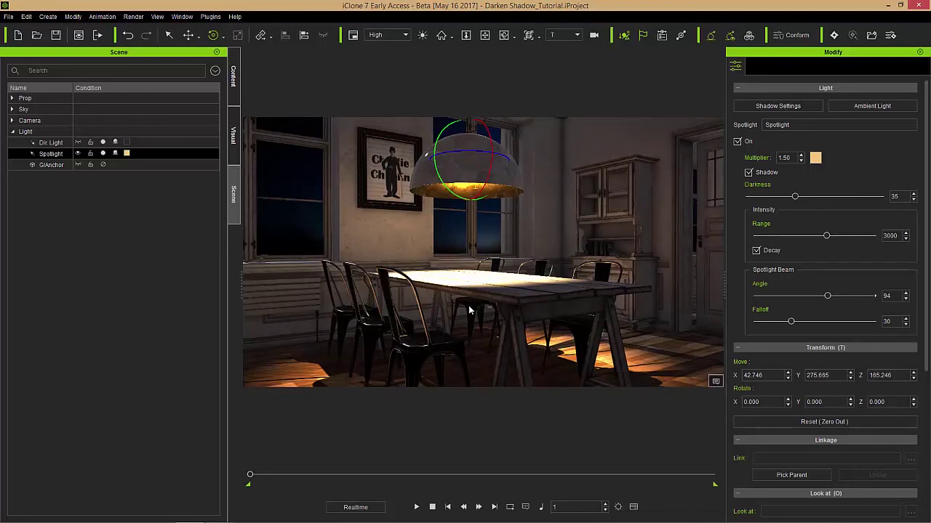
double_click(784, 158)
type("1")
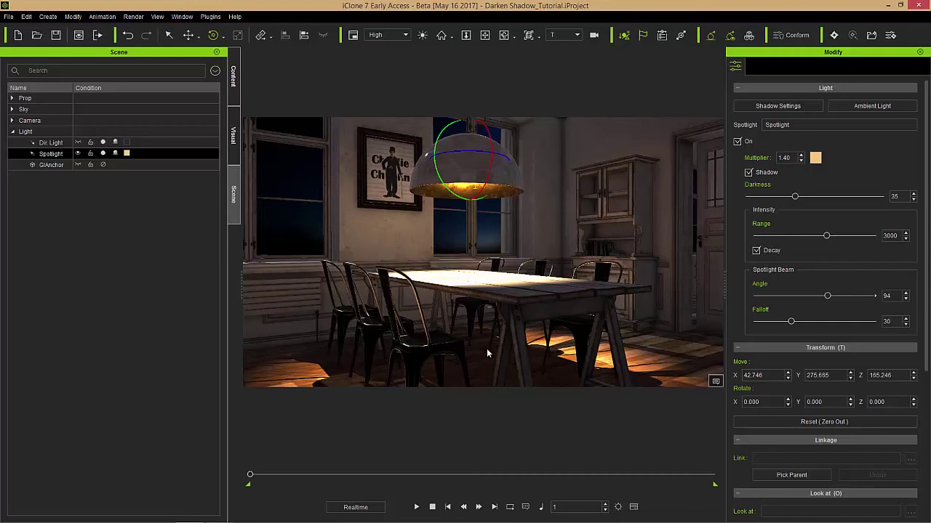
left_click(51, 142)
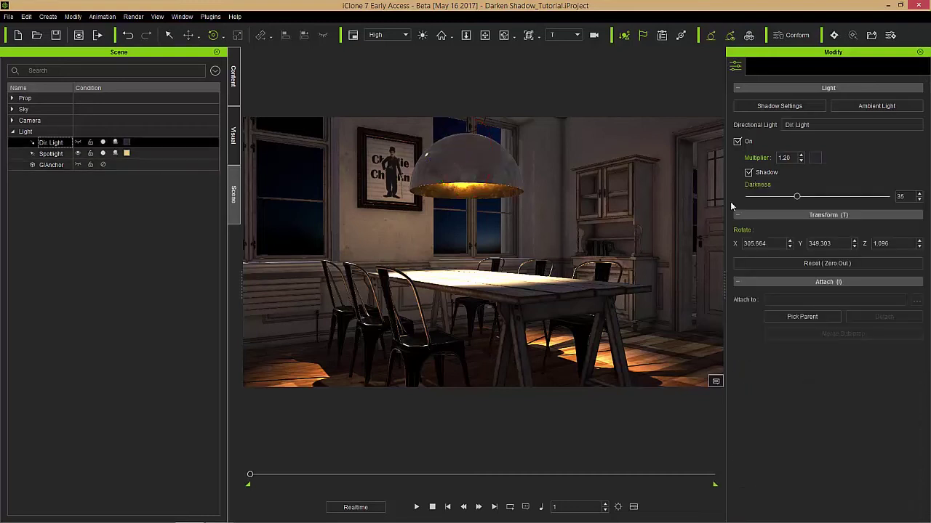
- Raise the directional light's shadow Darkness to 54 and bring back the global Shadow settings
left_click_drag(797, 196, 827, 200)
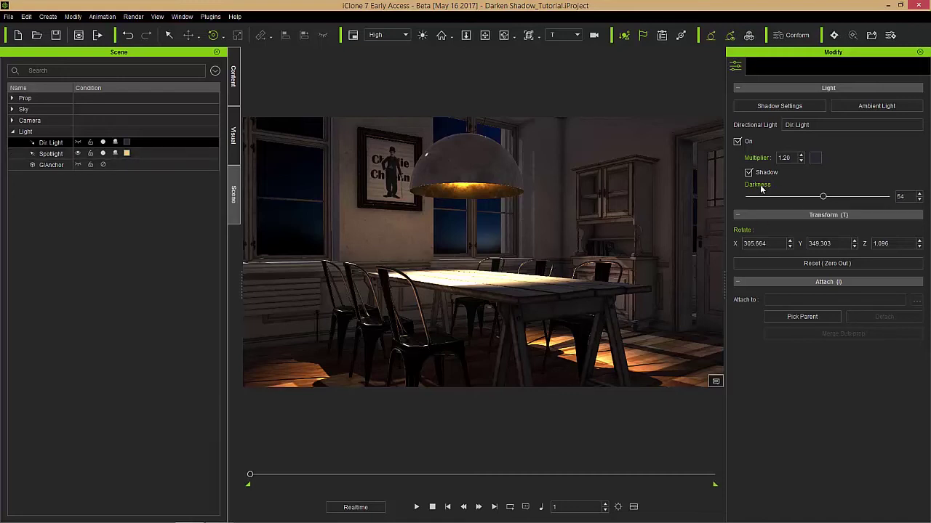
left_click(42, 157)
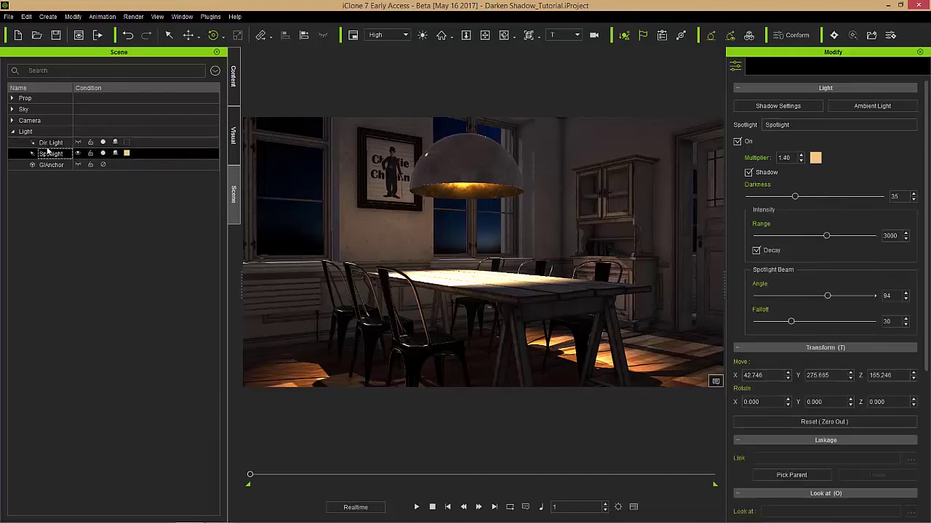
left_click(50, 144)
left_click(233, 135)
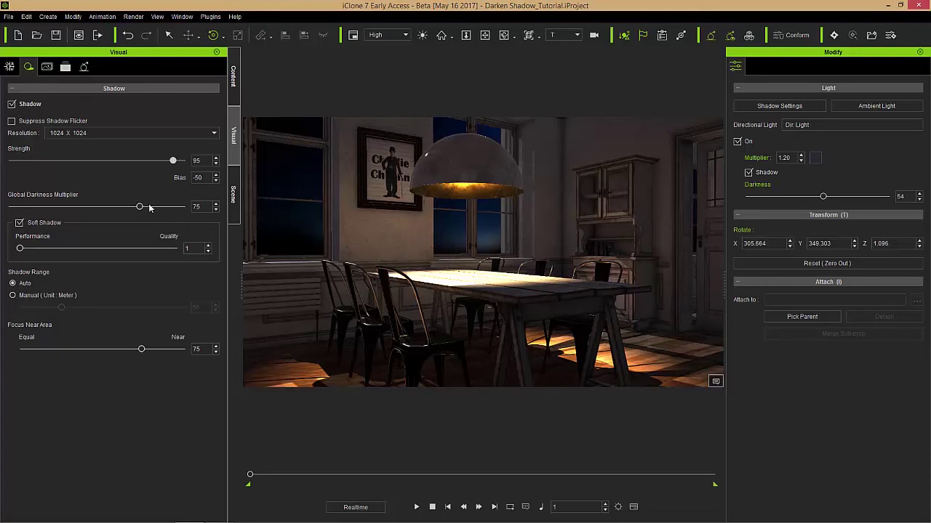
- Compare the Global Darkness Multiplier at 0, then set it to 95
left_click_drag(140, 207, 9, 213)
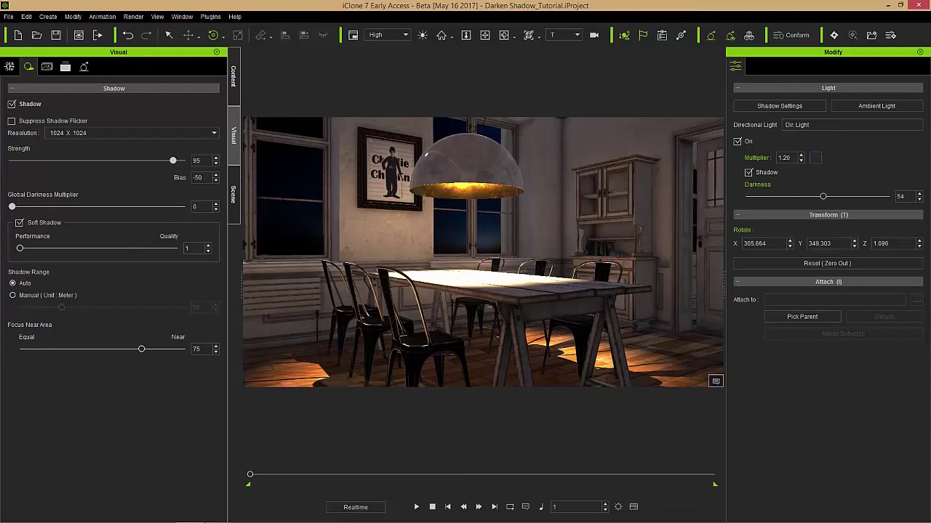
left_click_drag(11, 208, 171, 216)
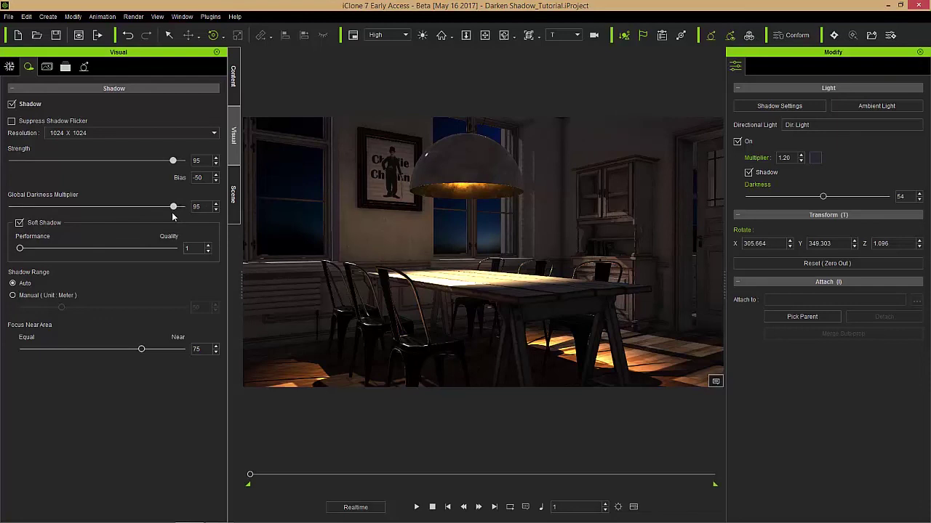